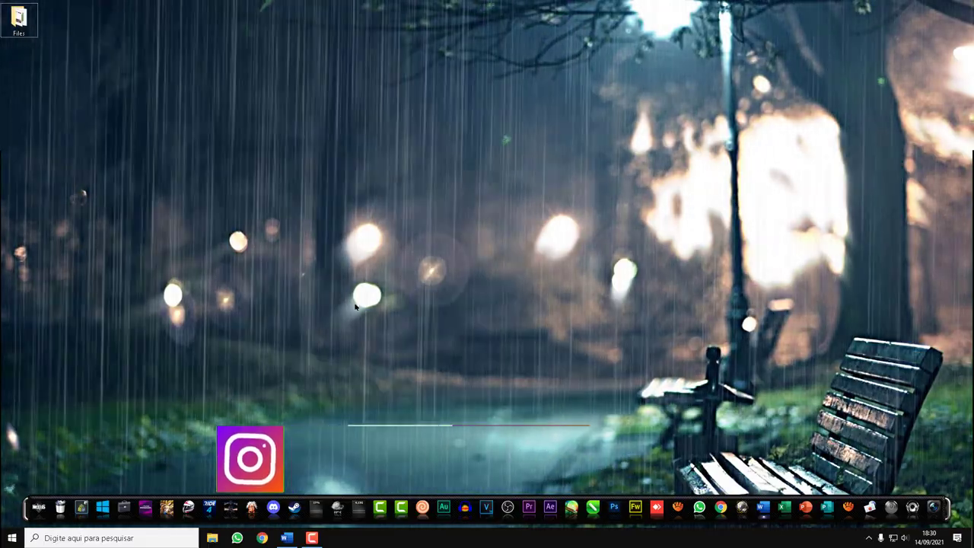
Step: Launch Word from the taskbar to get the blank Documento1
{"action": "left_click", "coordinate": [289, 538]}
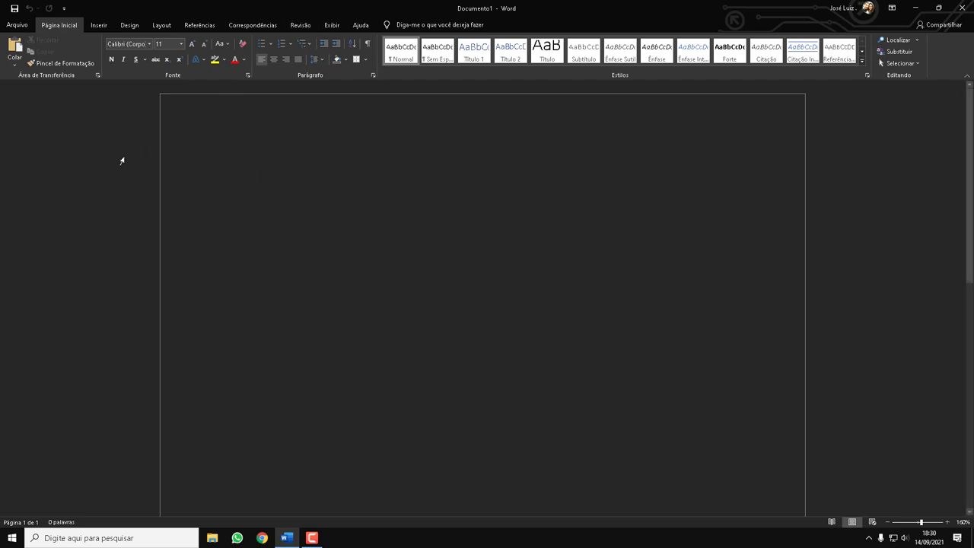
Step: Change Tema do Office from Preto to Colorido in Word Options, leaving dark mode allowed, and confirm
{"action": "key", "text": "ctrl+a"}
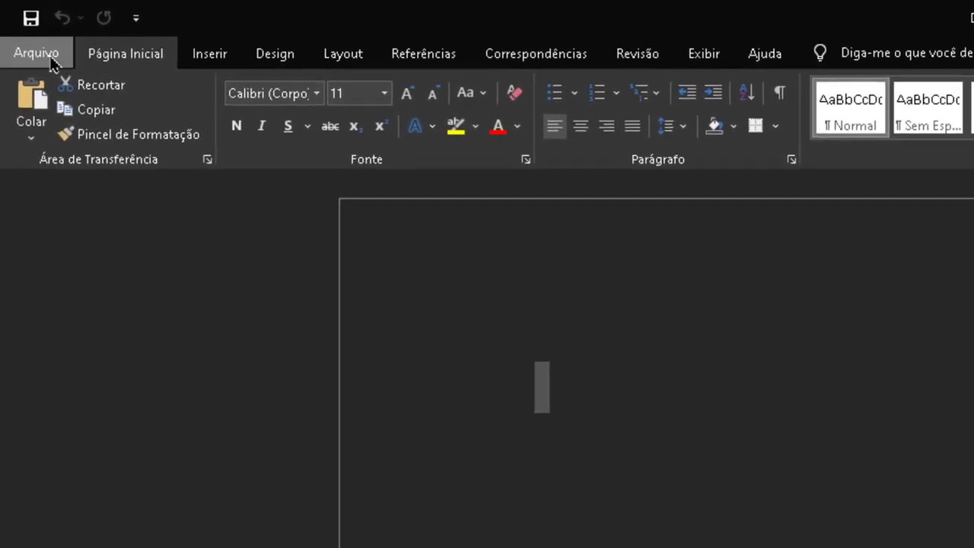
{"action": "left_click", "coordinate": [50, 57]}
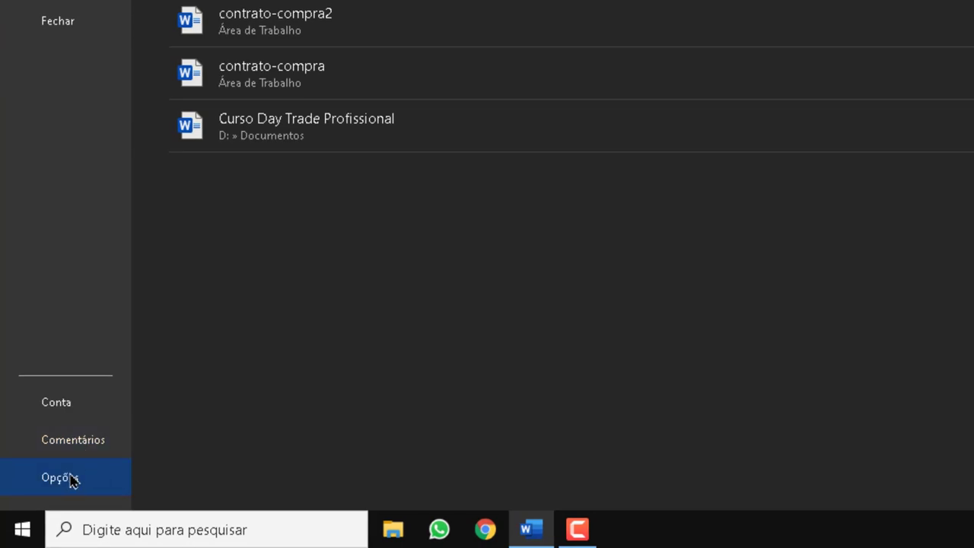
{"action": "left_click", "coordinate": [71, 479]}
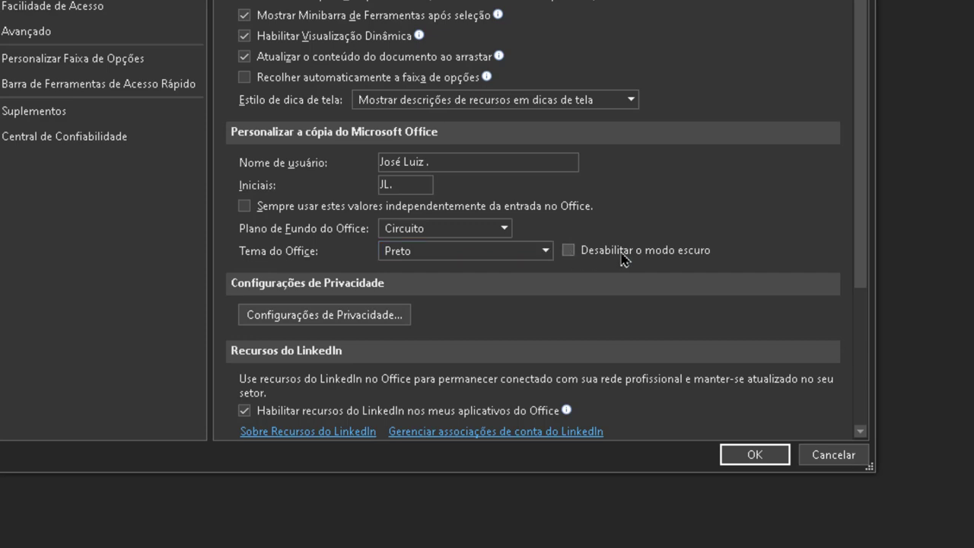
{"action": "left_click", "coordinate": [573, 252]}
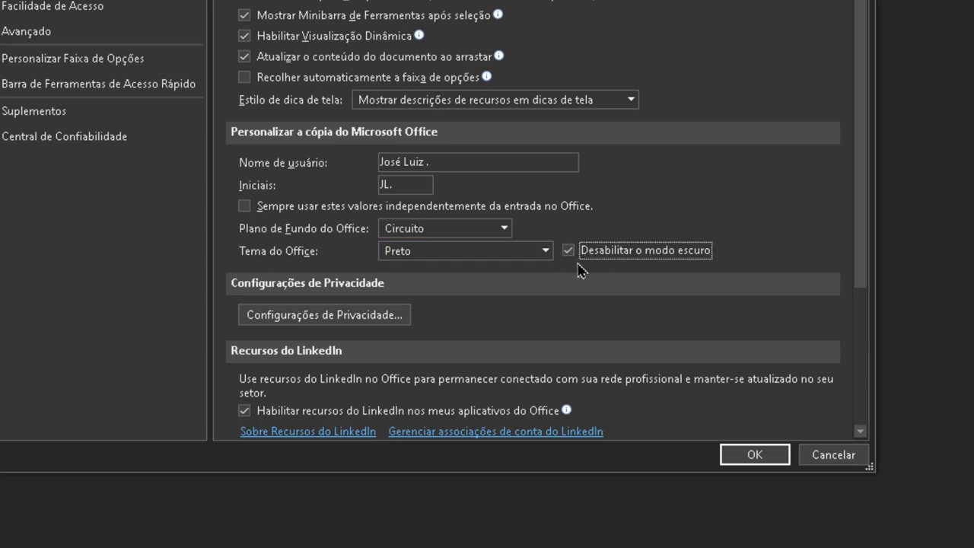
{"action": "left_click", "coordinate": [566, 251]}
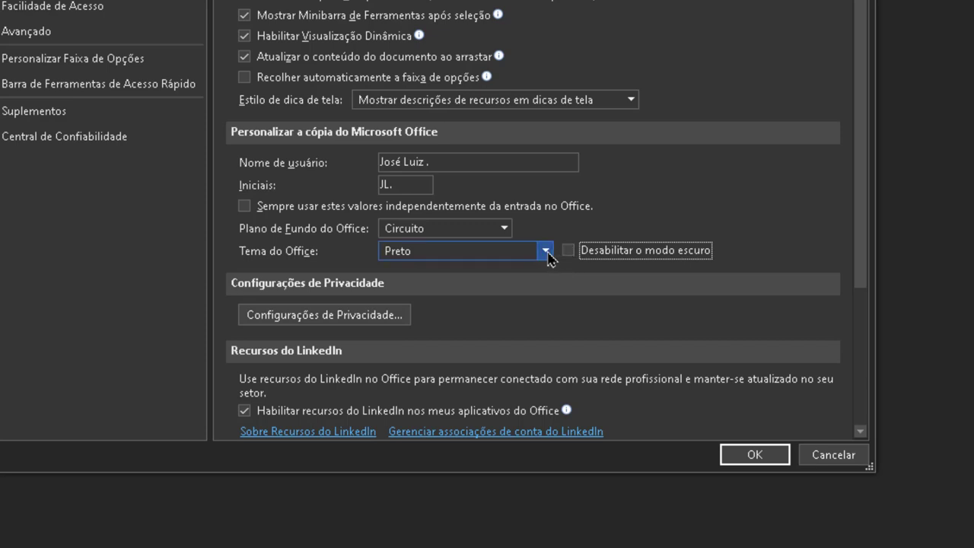
{"action": "left_click", "coordinate": [547, 252]}
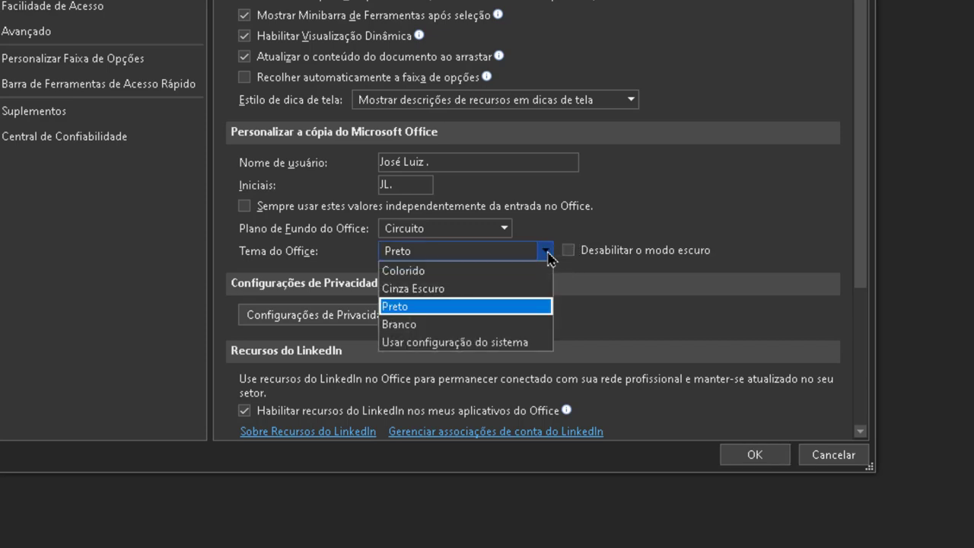
{"action": "left_click", "coordinate": [477, 278]}
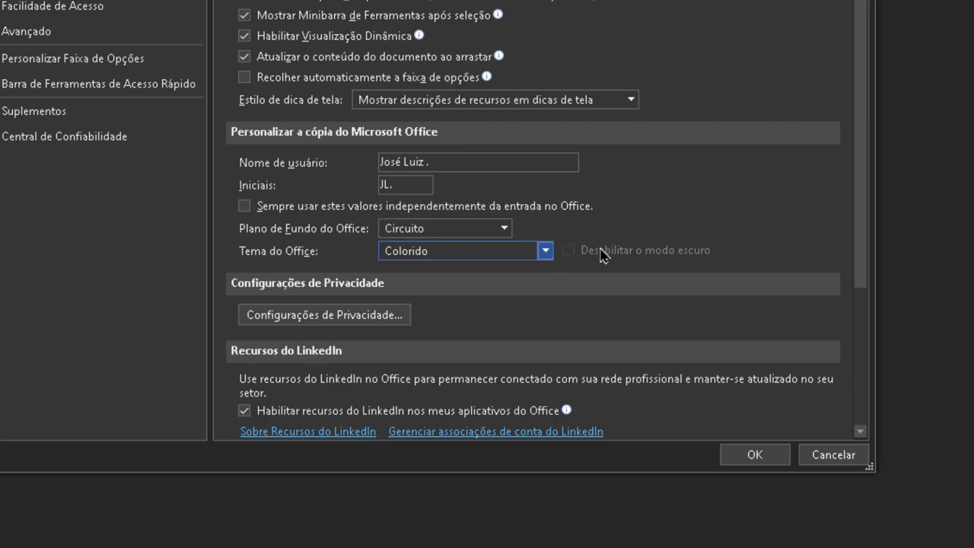
{"action": "scroll", "coordinate": [652, 260], "scroll_direction": "down", "scroll_amount": 1}
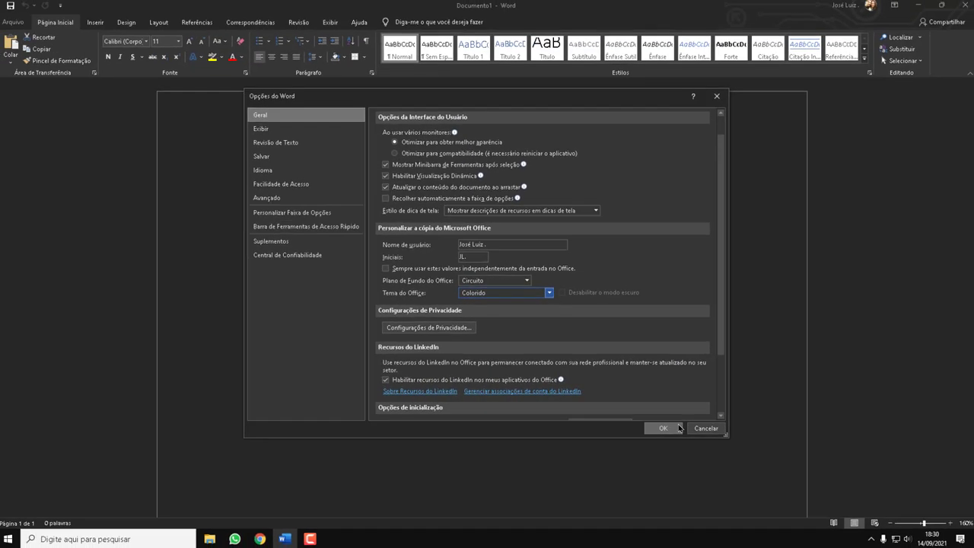
{"action": "left_click", "coordinate": [663, 427]}
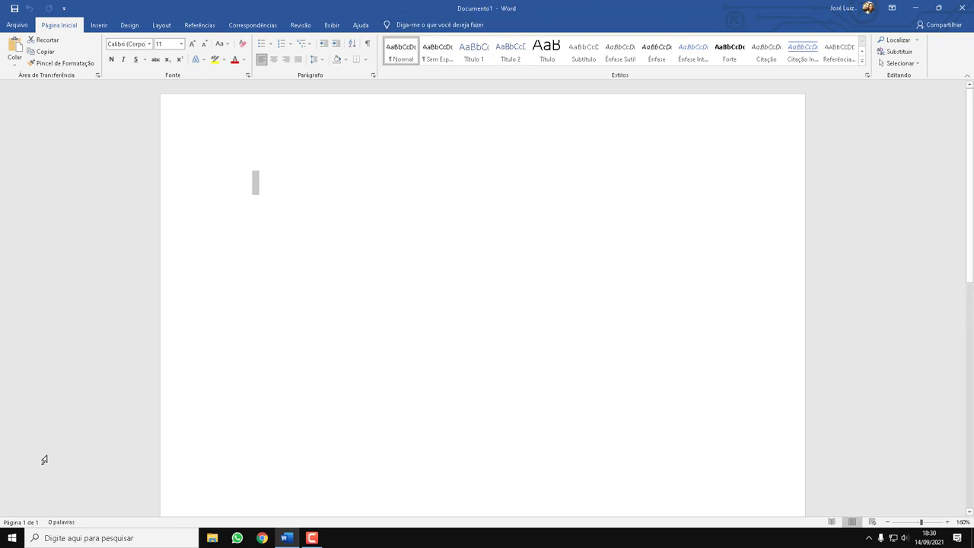
Step: Tick 'Desabilitar o modo escuro' in Word Options and confirm with OK
{"action": "left_click", "coordinate": [11, 26]}
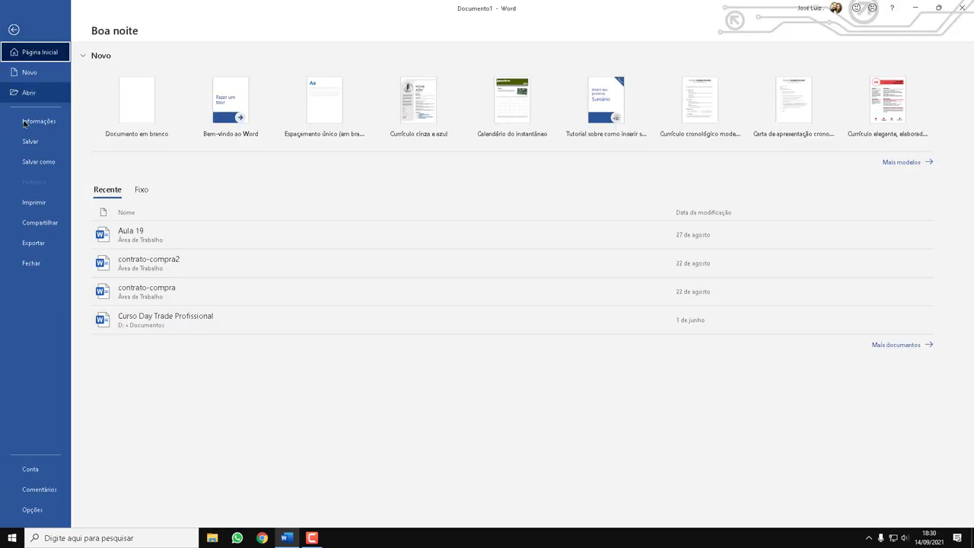
{"action": "left_click", "coordinate": [45, 468]}
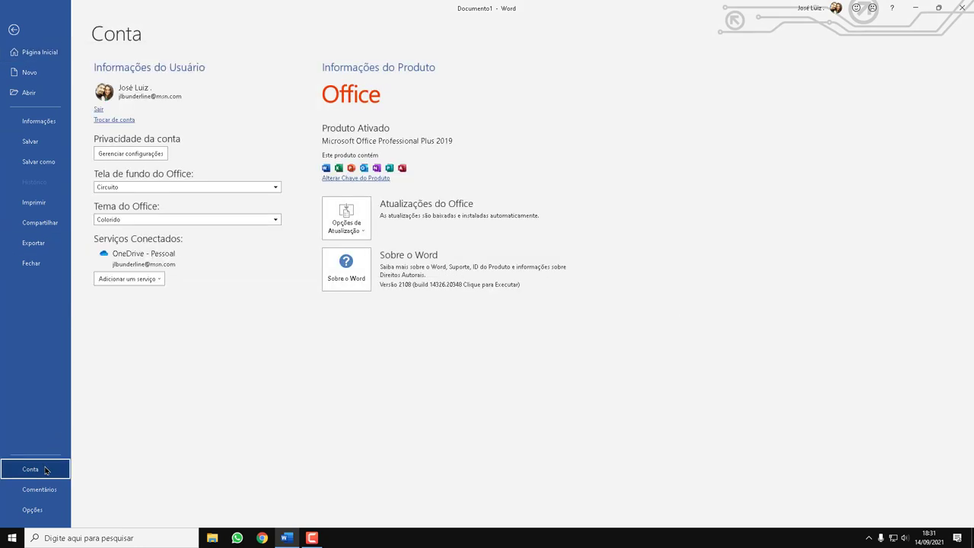
{"action": "left_click", "coordinate": [34, 509]}
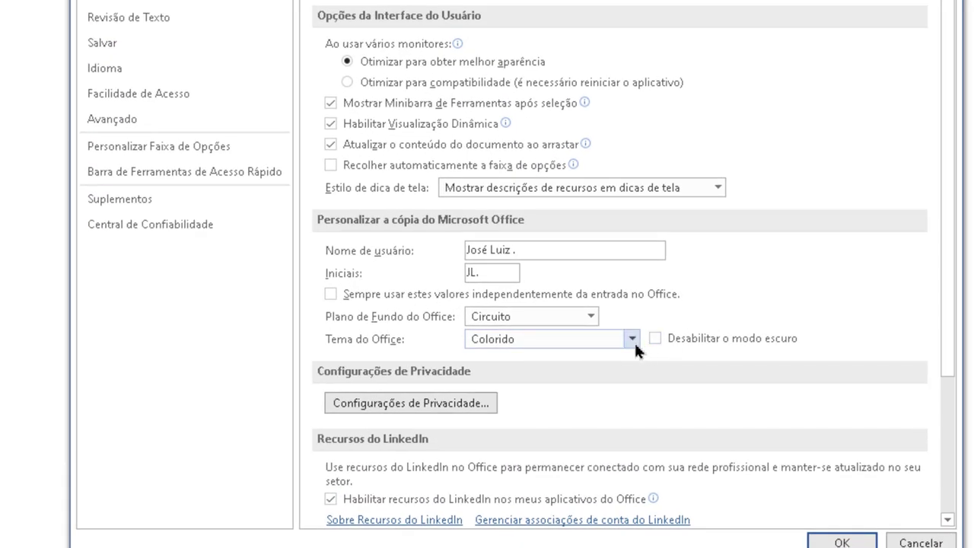
{"action": "left_click", "coordinate": [655, 338]}
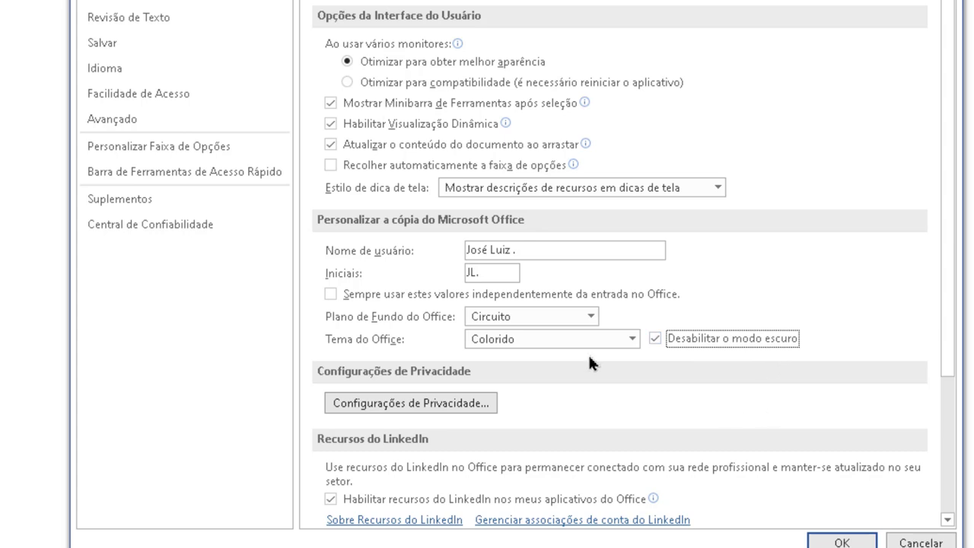
{"action": "left_click", "coordinate": [850, 541]}
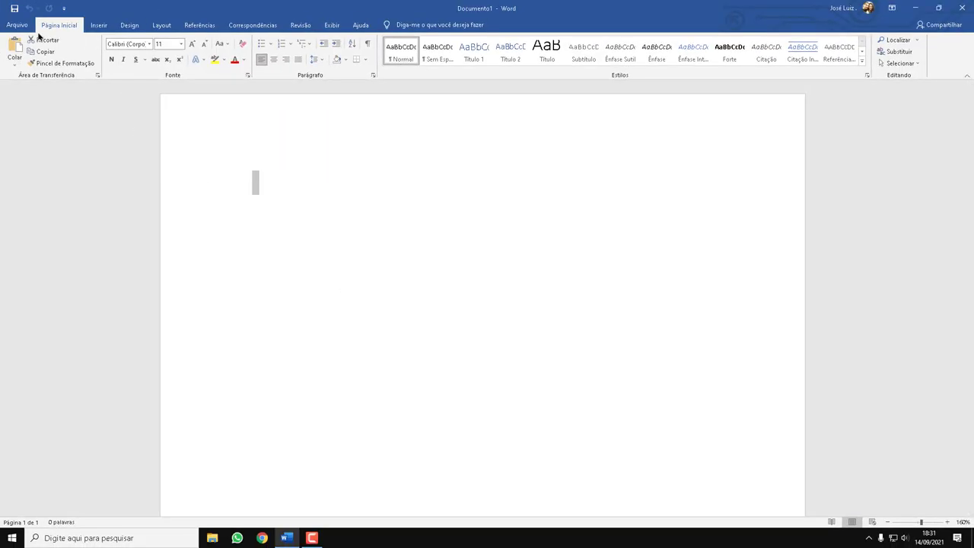
{"action": "left_click", "coordinate": [22, 26]}
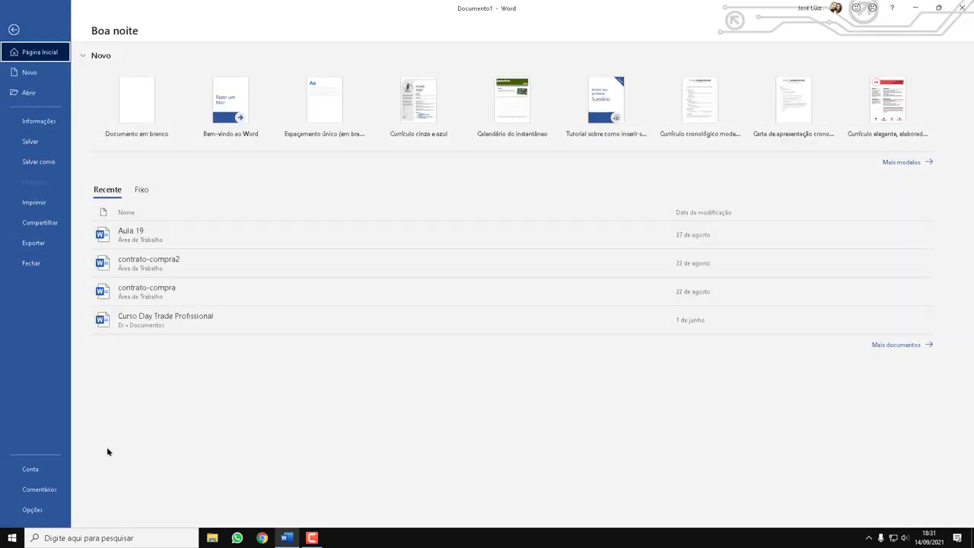
Step: Set Plano de Fundo do Office to Losangos Rabiscados instead of Circuito and confirm
{"action": "left_click", "coordinate": [32, 509]}
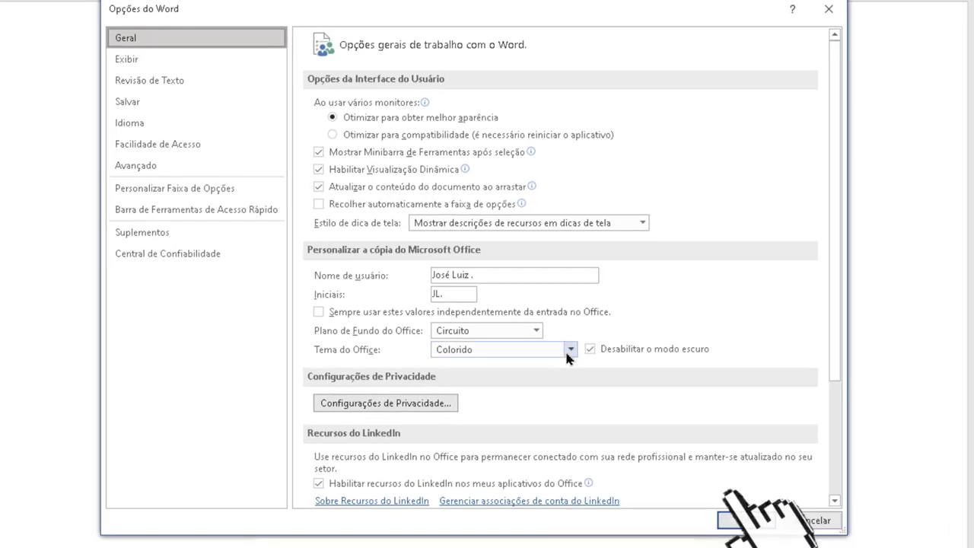
{"action": "scroll", "coordinate": [547, 354], "scroll_direction": "down", "scroll_amount": 3}
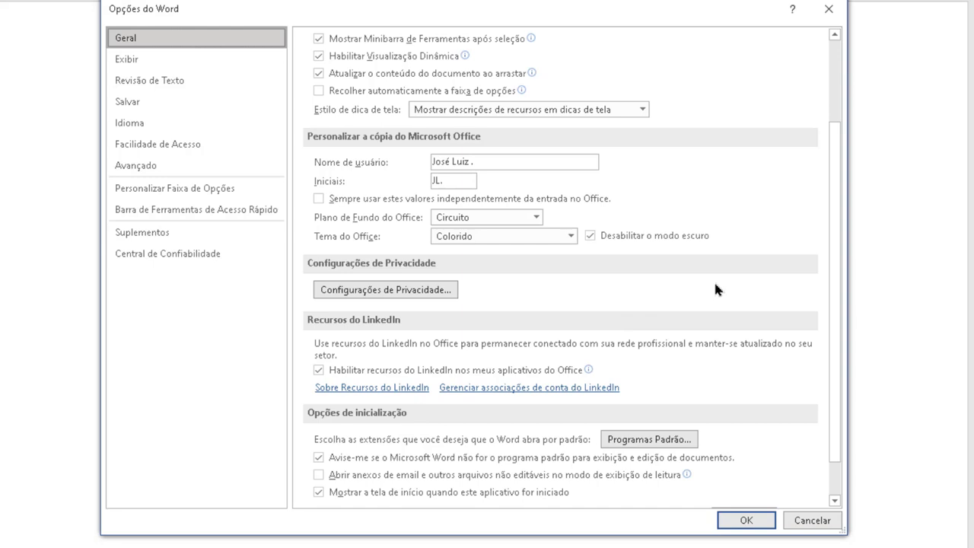
{"action": "scroll", "coordinate": [715, 289], "scroll_direction": "down", "scroll_amount": 1}
{"action": "scroll", "coordinate": [715, 259], "scroll_direction": "up", "scroll_amount": 2}
{"action": "scroll", "coordinate": [692, 296], "scroll_direction": "up", "scroll_amount": 1}
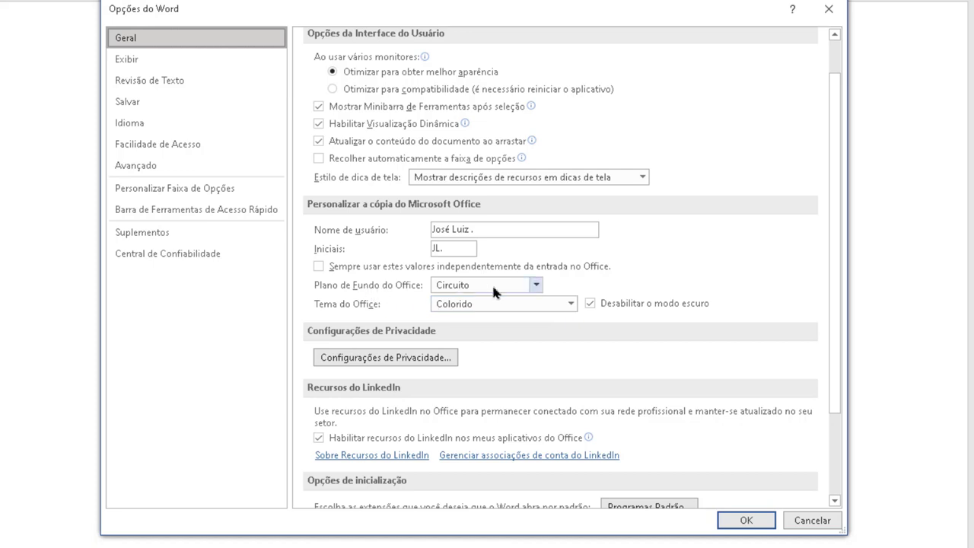
{"action": "left_click", "coordinate": [536, 283]}
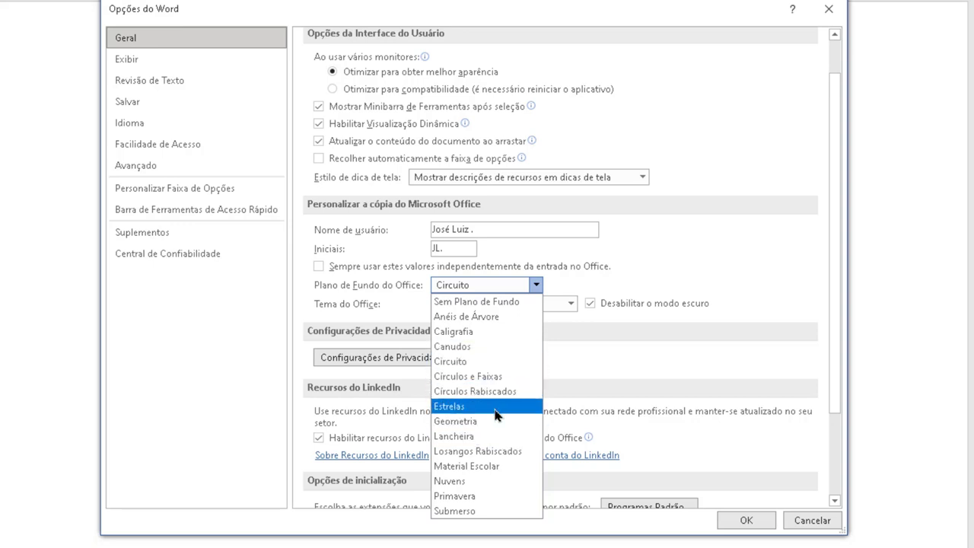
{"action": "left_click", "coordinate": [500, 455]}
{"action": "left_click", "coordinate": [723, 521]}
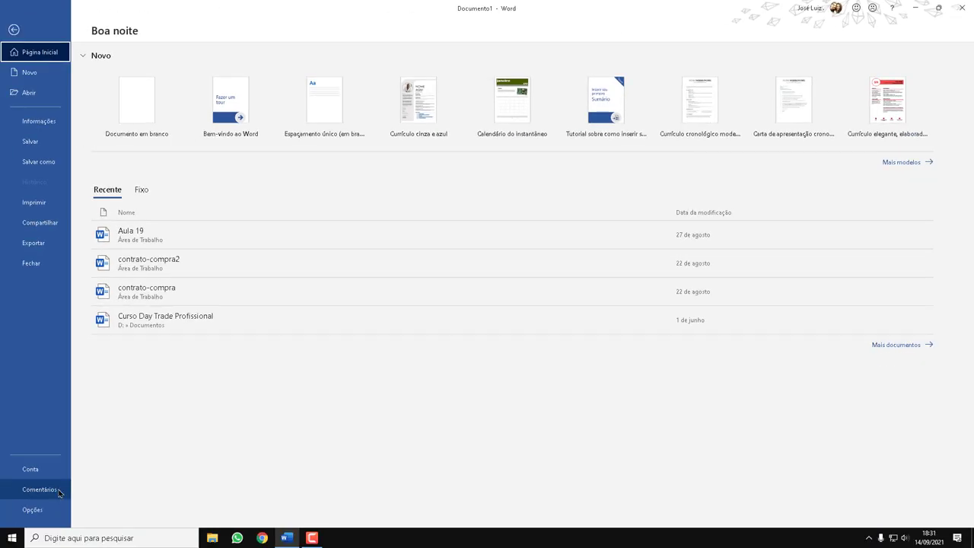
Step: Select Cinza Escuro as the Tema do Office and close Options
{"action": "left_click", "coordinate": [33, 510]}
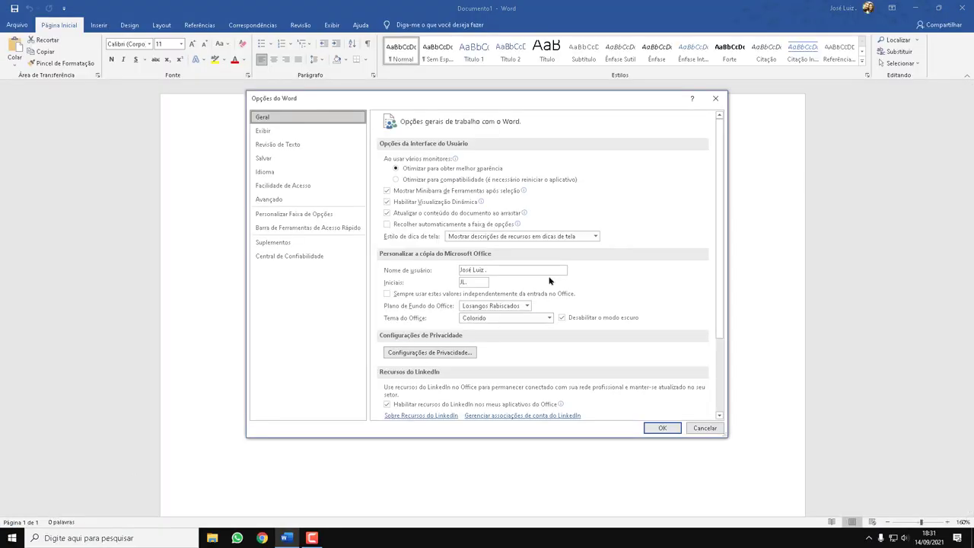
{"action": "left_click", "coordinate": [548, 318]}
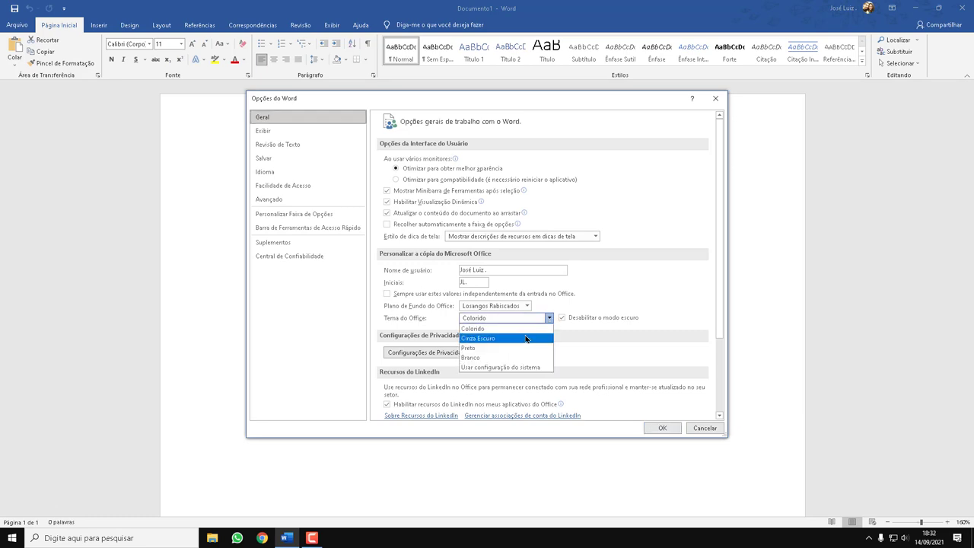
{"action": "left_click", "coordinate": [522, 338]}
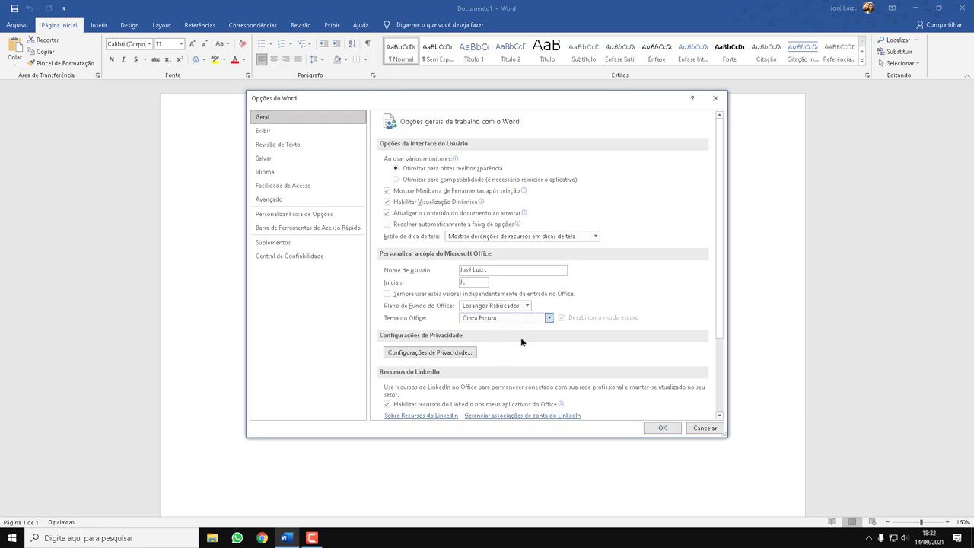
{"action": "left_click", "coordinate": [663, 428]}
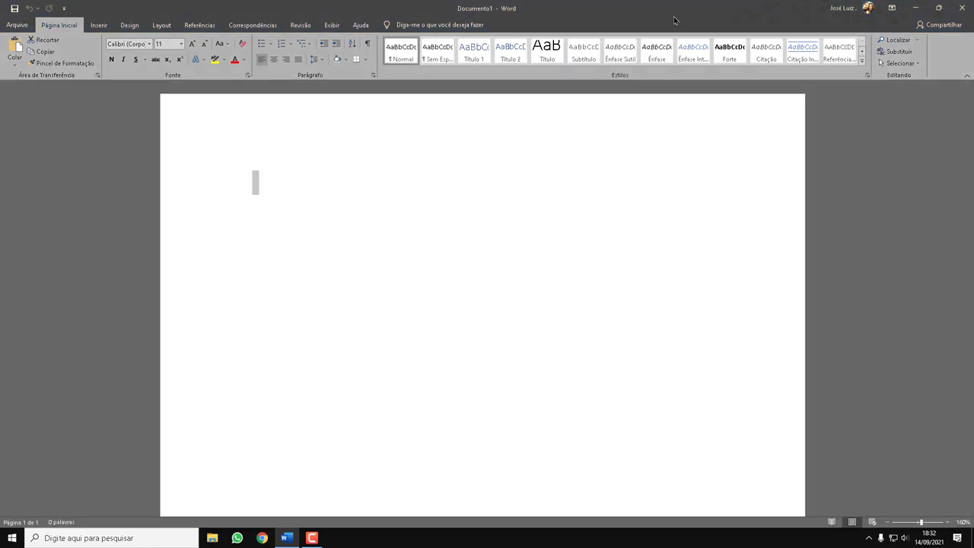
Step: Set Tema do Office to Branco in Word Options and confirm with OK
{"action": "left_click", "coordinate": [624, 208]}
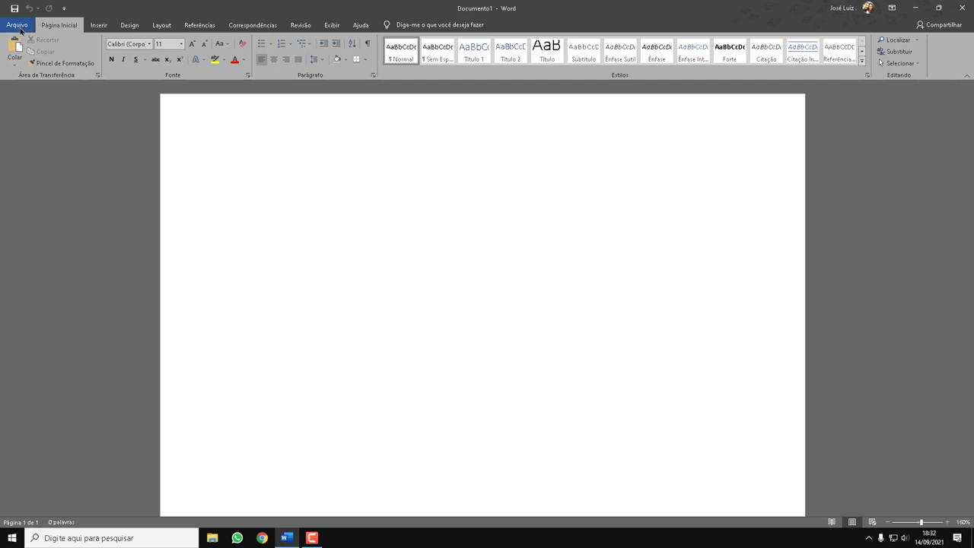
{"action": "left_click", "coordinate": [20, 27]}
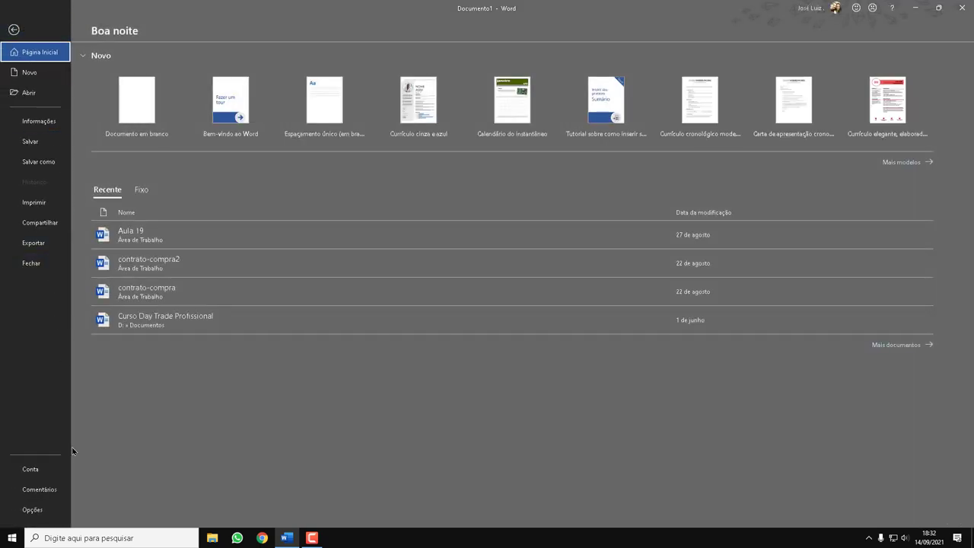
{"action": "left_click", "coordinate": [30, 469]}
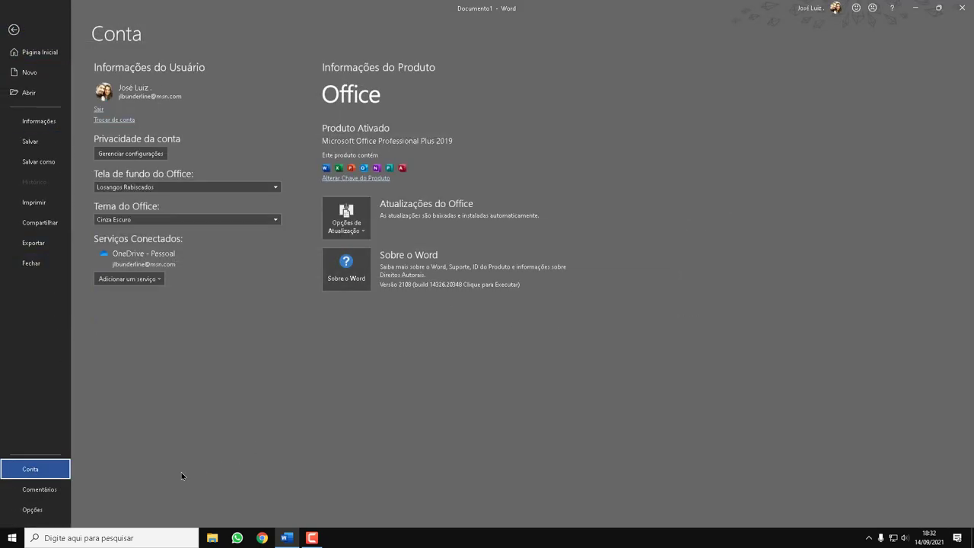
{"action": "left_click", "coordinate": [47, 506]}
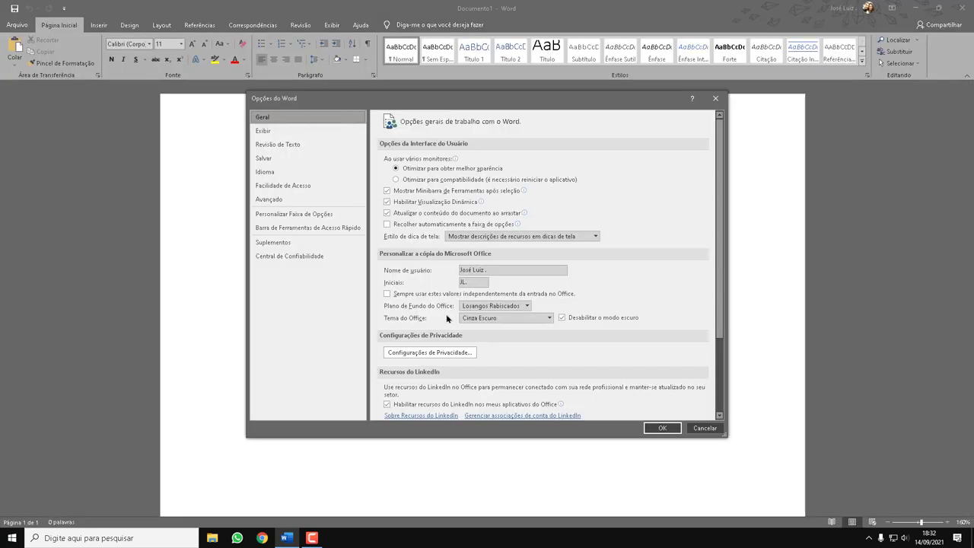
{"action": "left_click", "coordinate": [530, 319]}
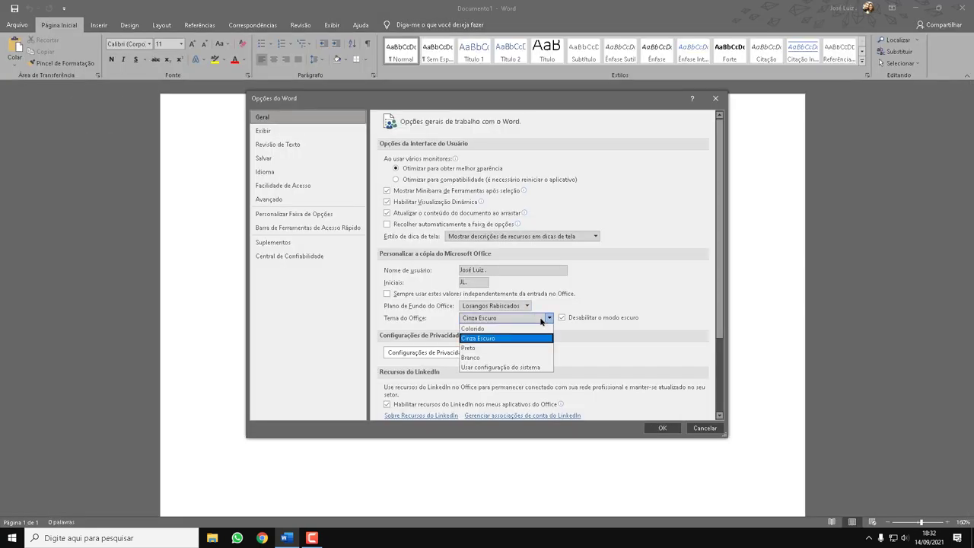
{"action": "left_click", "coordinate": [504, 358]}
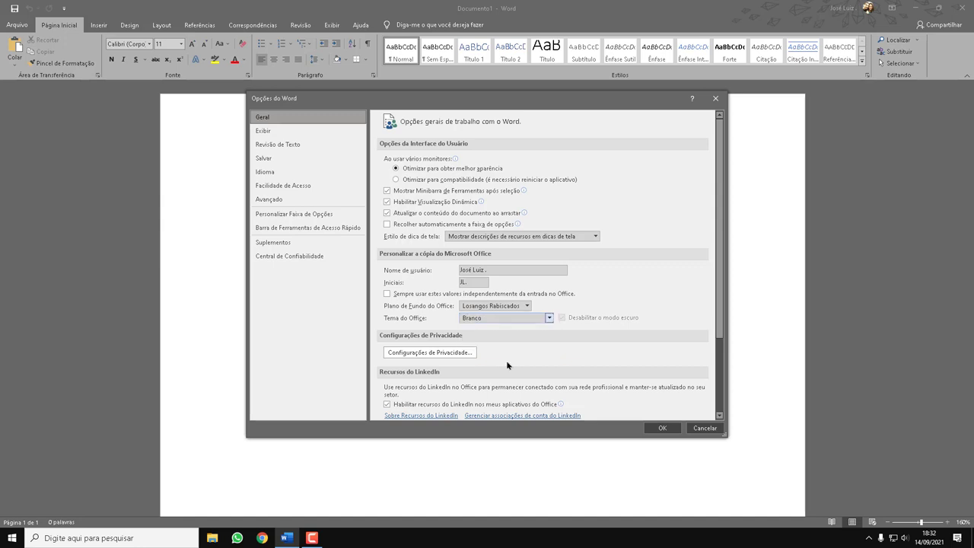
{"action": "left_click", "coordinate": [669, 426]}
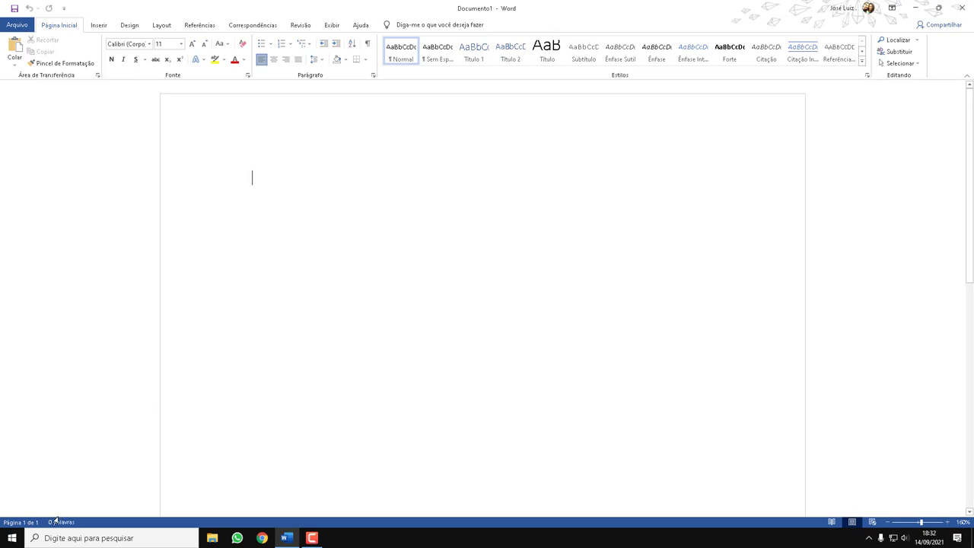
Step: Set Tema do Office to 'Usar configuração do sistema' and confirm with OK
{"action": "left_click", "coordinate": [12, 538]}
{"action": "left_click", "coordinate": [490, 310]}
{"action": "left_click", "coordinate": [17, 25]}
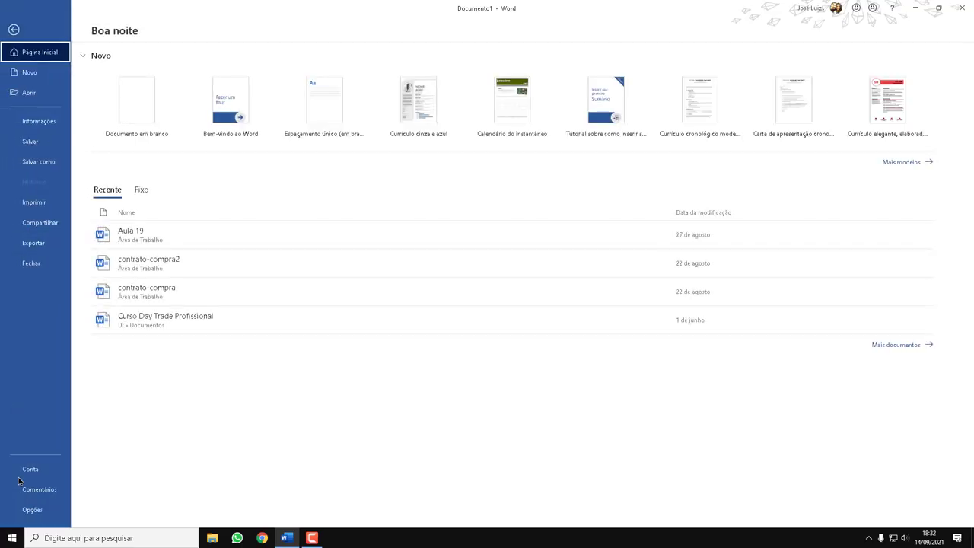
{"action": "left_click", "coordinate": [32, 509]}
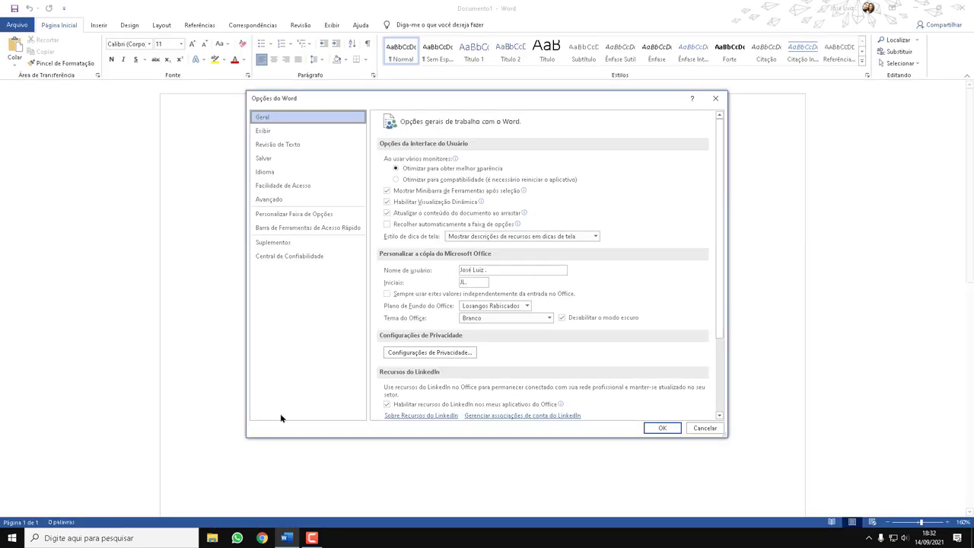
{"action": "left_click", "coordinate": [549, 318]}
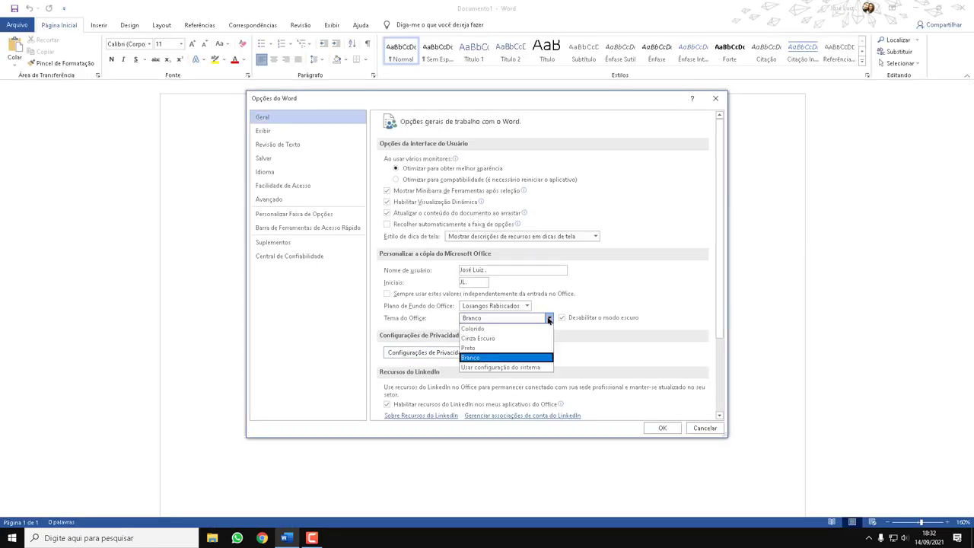
{"action": "left_click", "coordinate": [532, 368]}
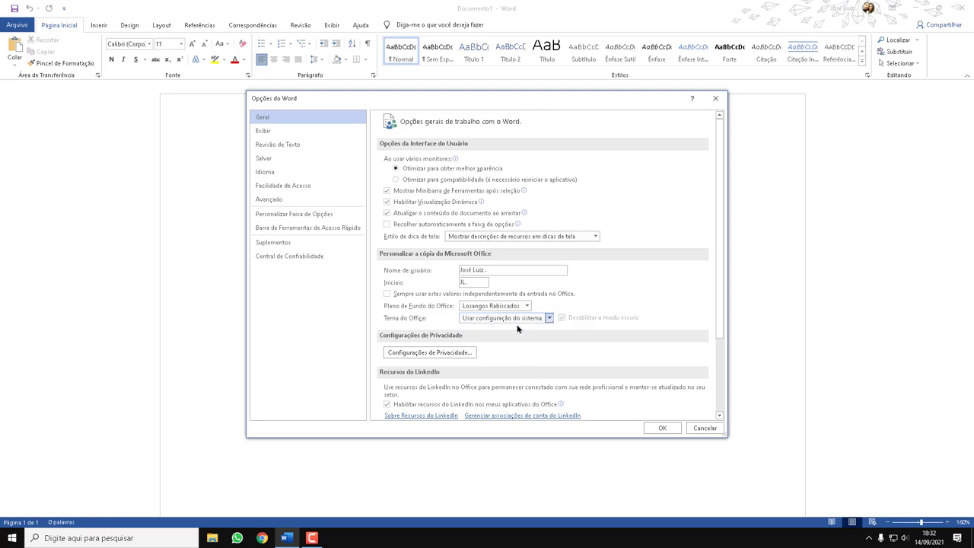
{"action": "left_click", "coordinate": [654, 427]}
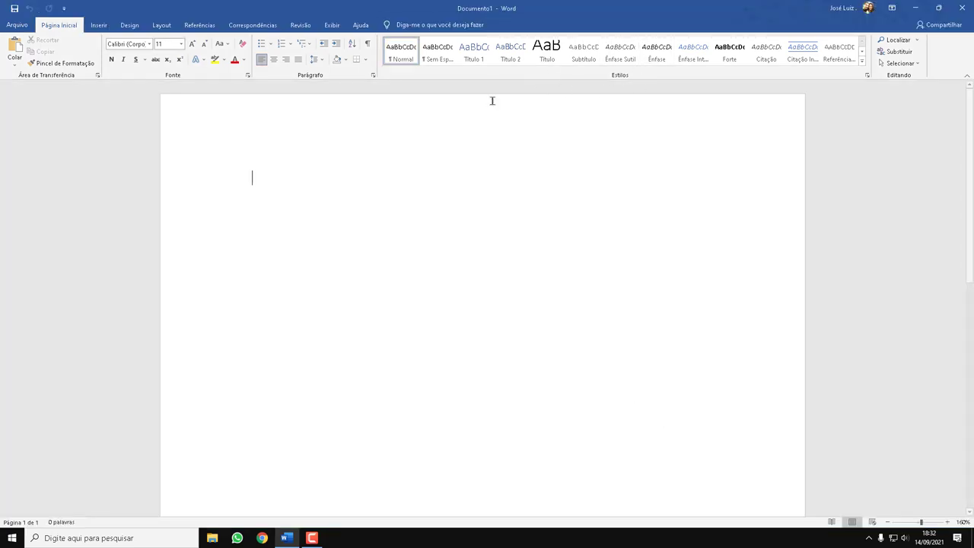
Step: Choose the Cinza Escuro theme and the Estrelas background in Options, then confirm
{"action": "left_click", "coordinate": [15, 25]}
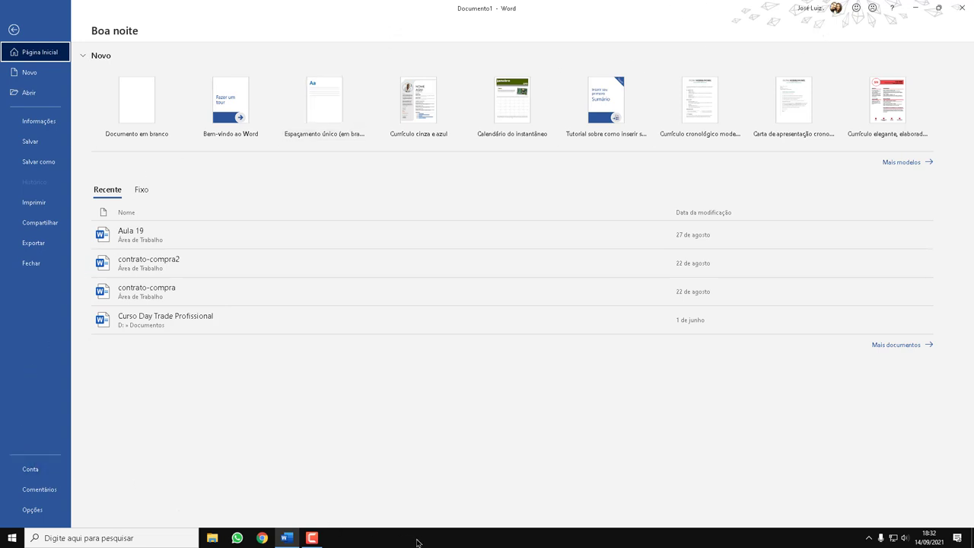
{"action": "left_click", "coordinate": [47, 509]}
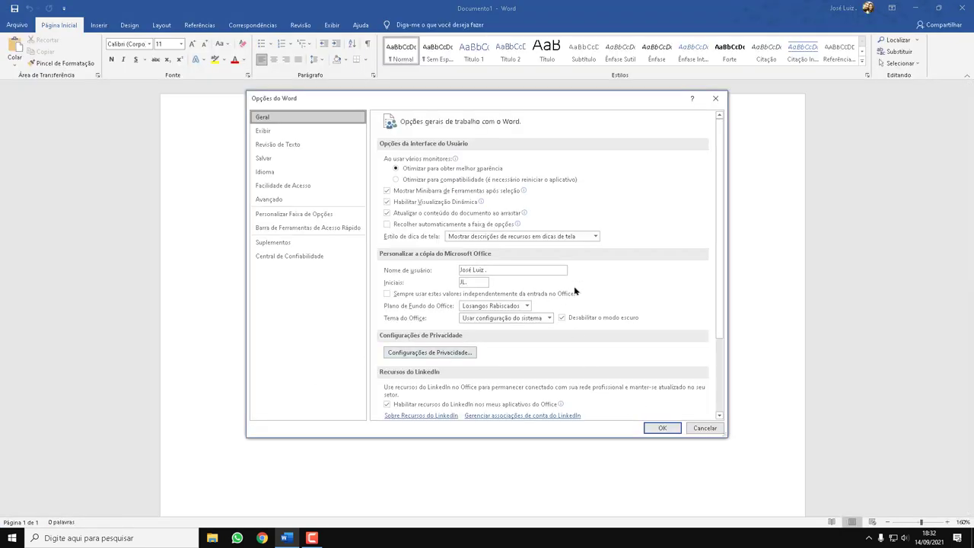
{"action": "left_click", "coordinate": [549, 318]}
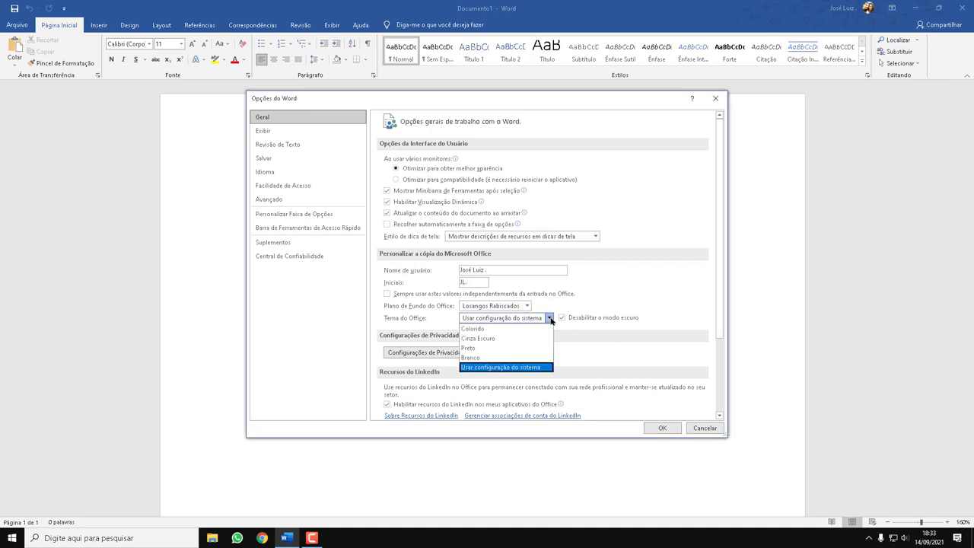
{"action": "left_click", "coordinate": [501, 339]}
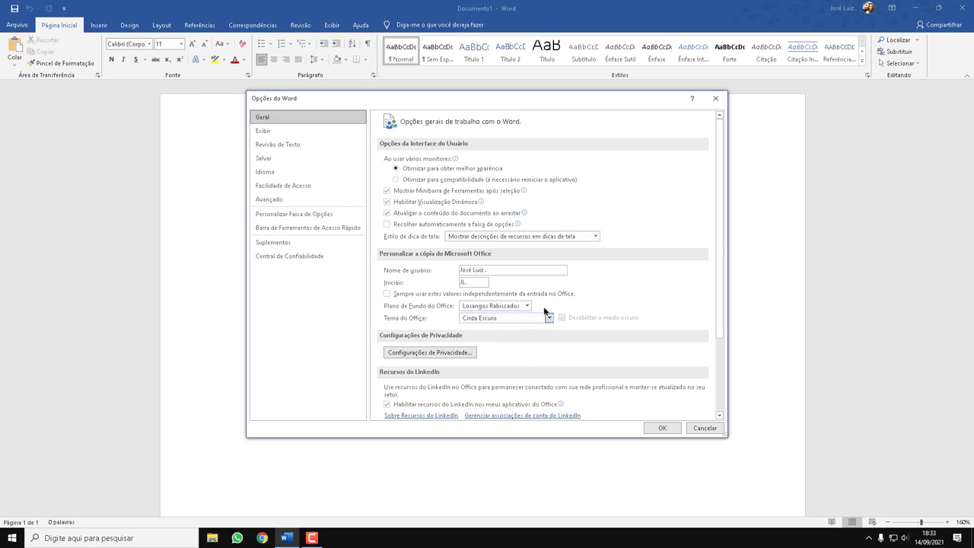
{"action": "left_click", "coordinate": [527, 305]}
{"action": "left_click", "coordinate": [668, 429]}
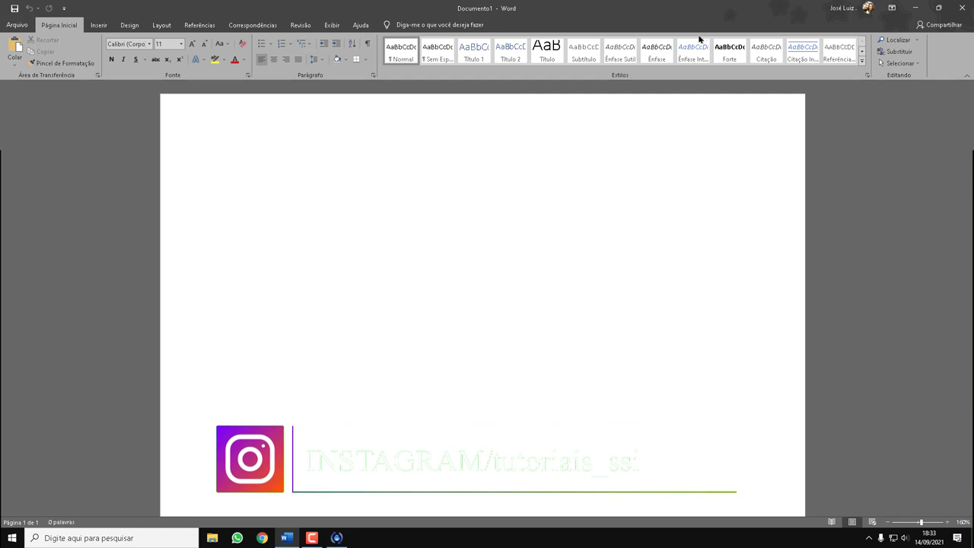
{"action": "left_click", "coordinate": [58, 166]}
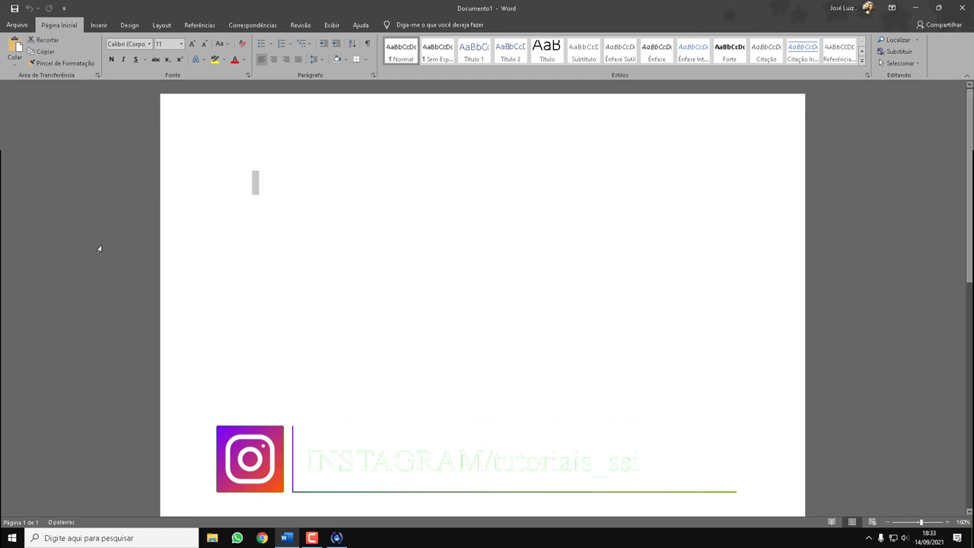
{"action": "left_click", "coordinate": [557, 172]}
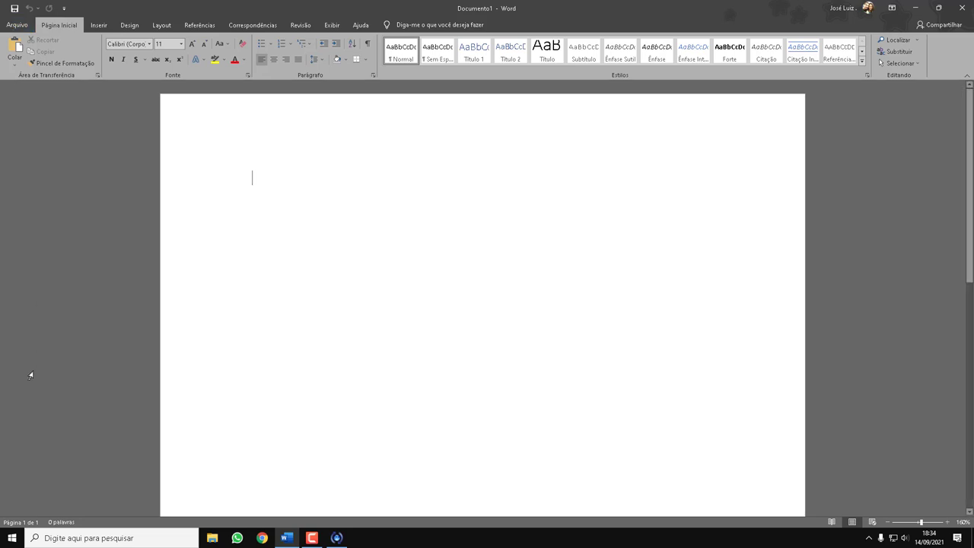
Step: Clear 'Desabilitar o modo escuro' in Options, keeping the Estrelas background and Cinza Escuro theme
{"action": "key", "text": "ctrl+a"}
{"action": "left_click", "coordinate": [18, 30]}
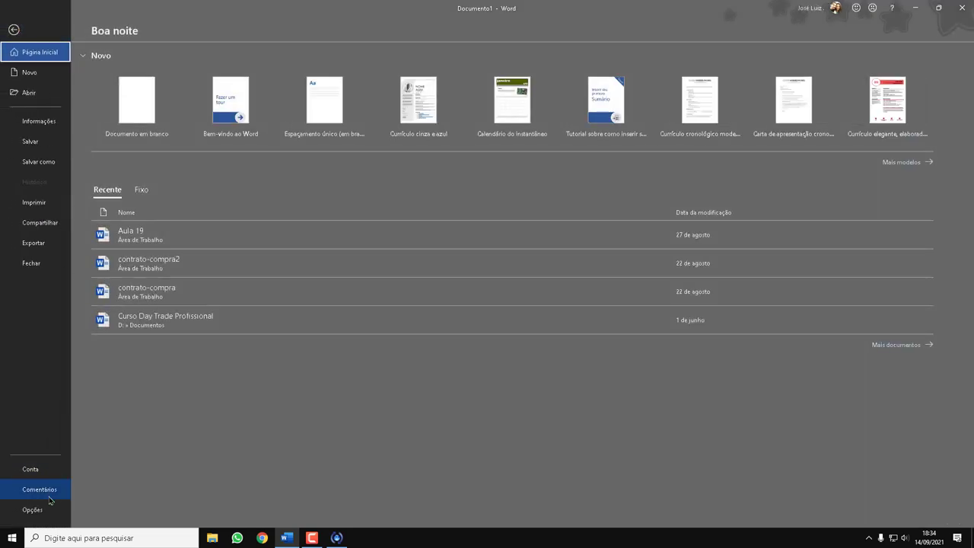
{"action": "left_click", "coordinate": [48, 510]}
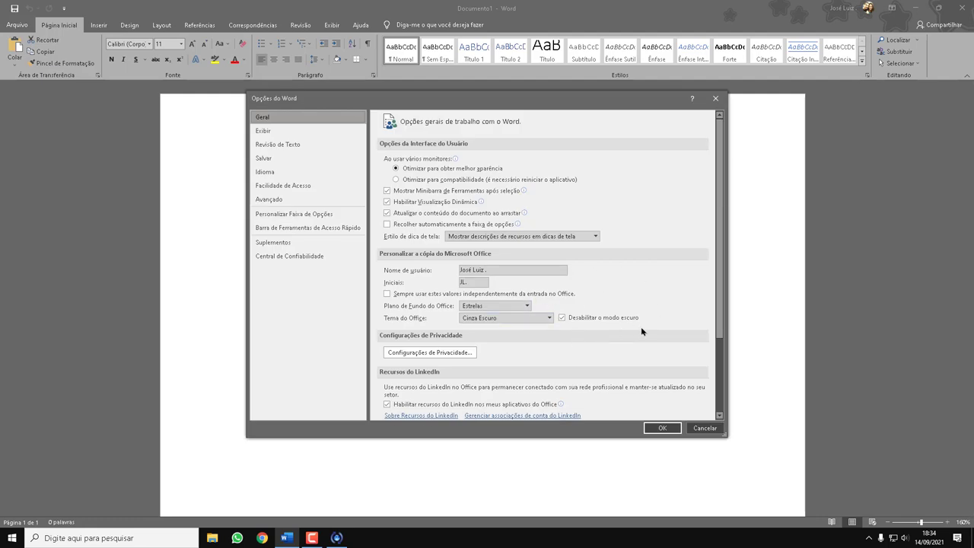
{"action": "left_click", "coordinate": [563, 318]}
{"action": "left_click", "coordinate": [526, 305]}
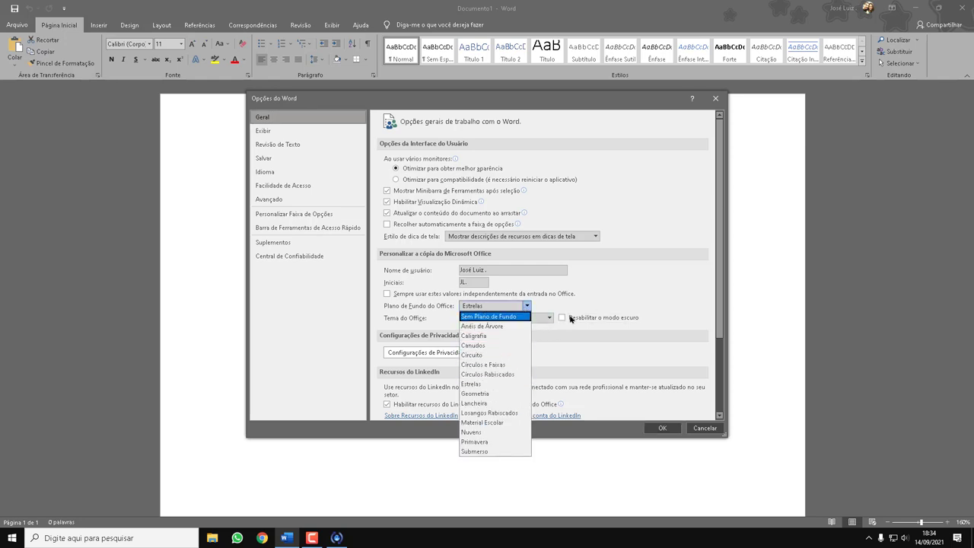
{"action": "left_click", "coordinate": [667, 289]}
{"action": "left_click", "coordinate": [549, 318]}
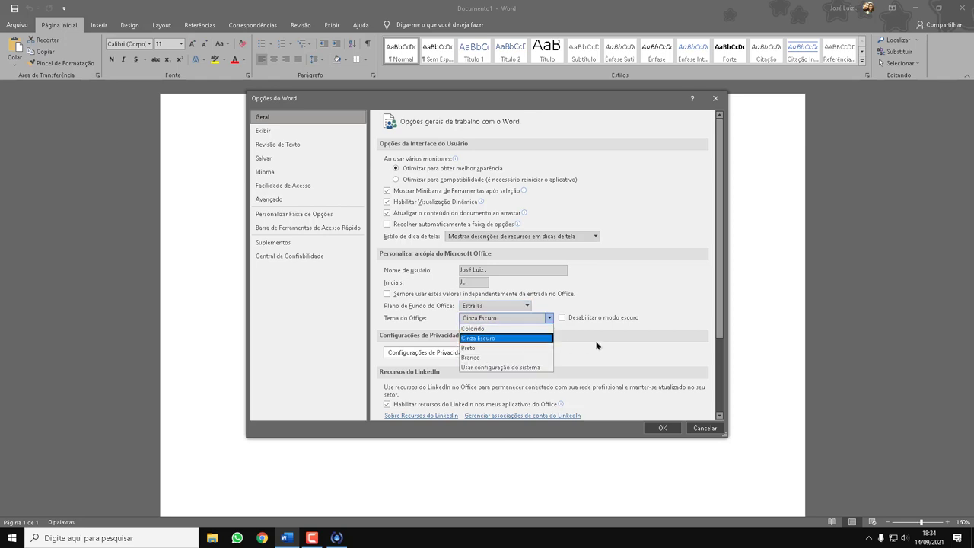
{"action": "left_click", "coordinate": [643, 342]}
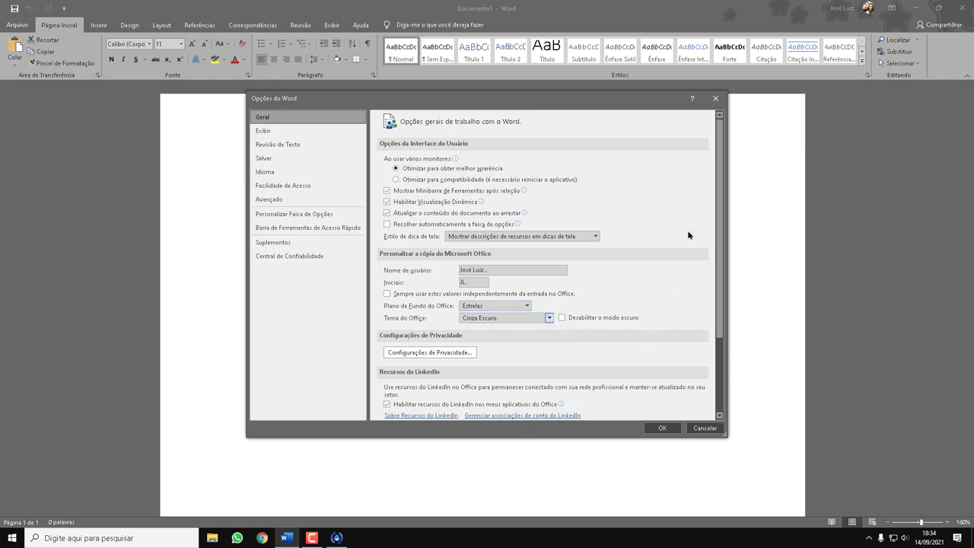